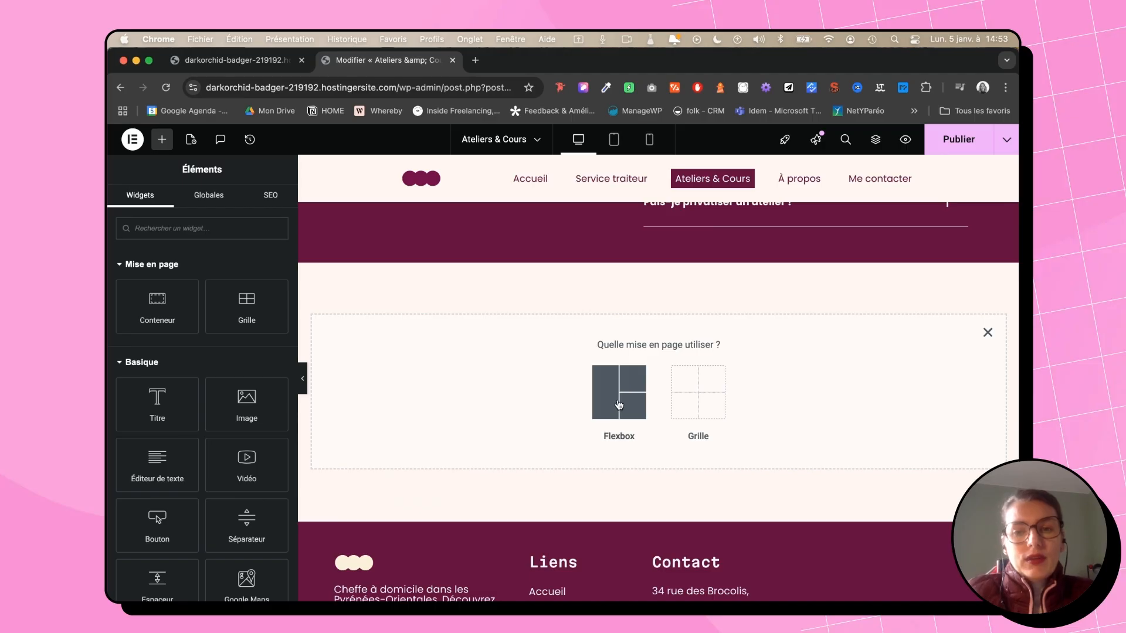
- Add a two-column Flexbox container below the last maroon section and set its top and bottom padding to 3 em
{"action": "left_click", "coordinate": [618, 405]}
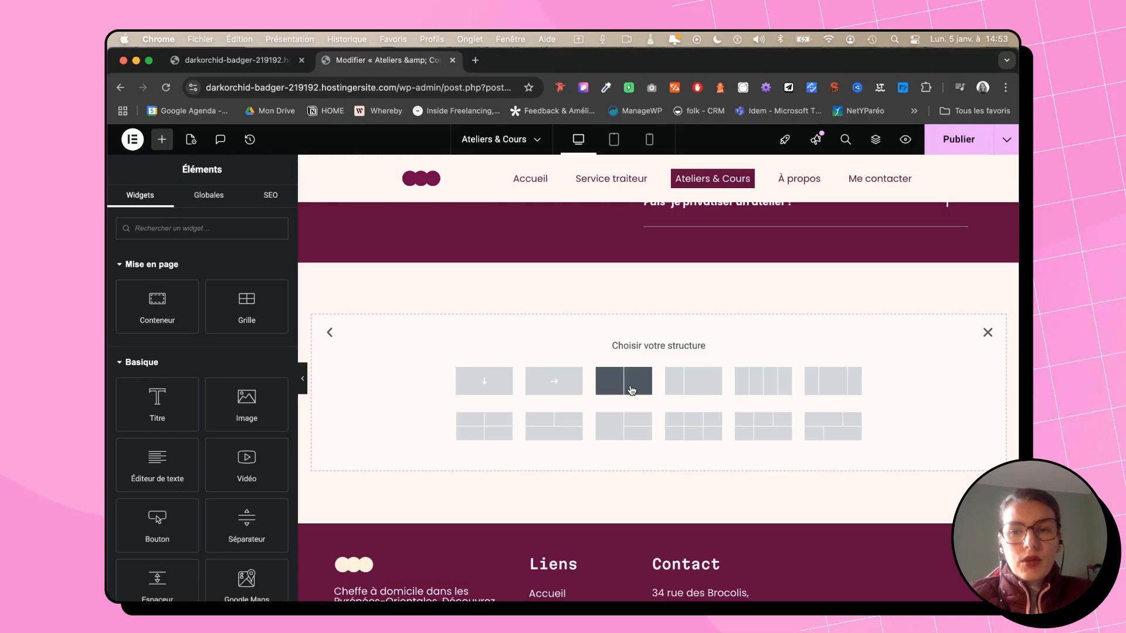
{"action": "left_click", "coordinate": [631, 390]}
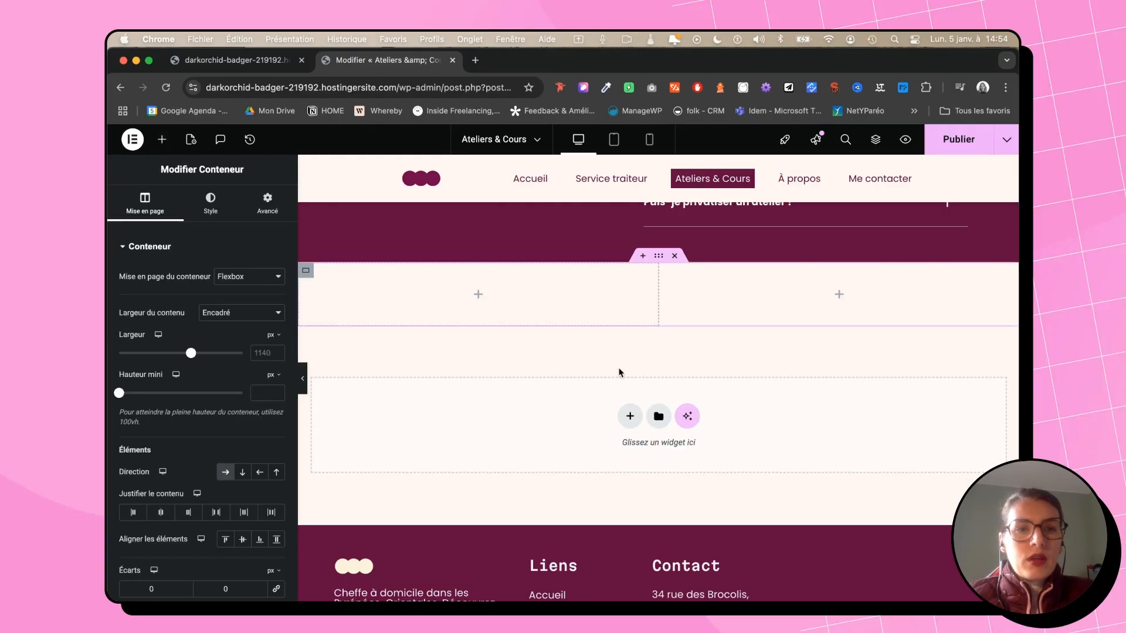
{"action": "left_click", "coordinate": [263, 214]}
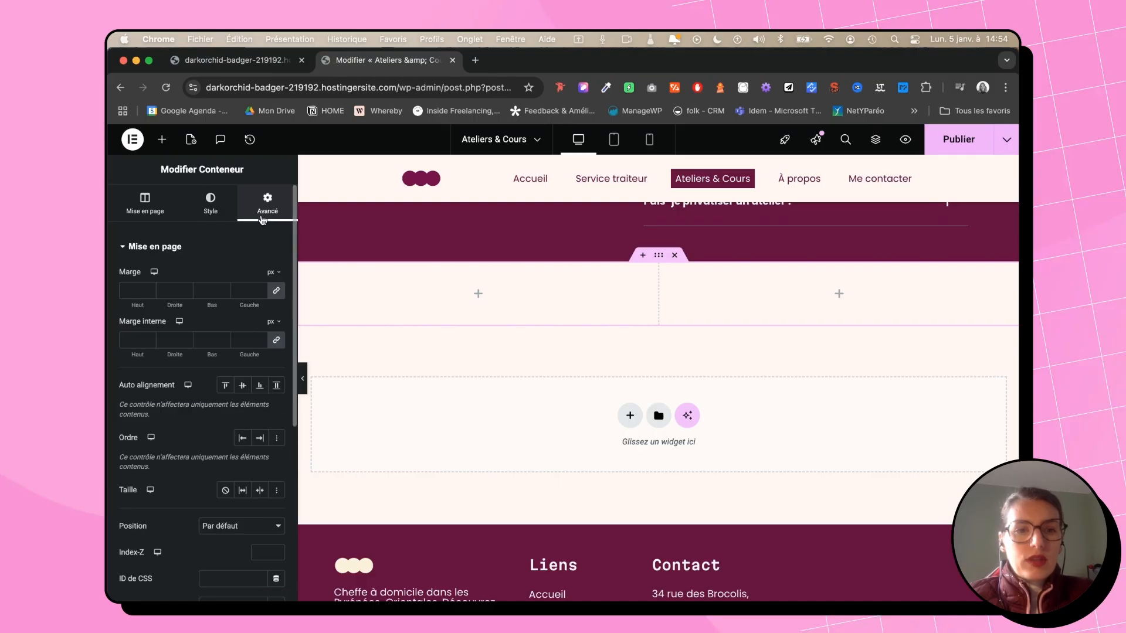
{"action": "left_click", "coordinate": [271, 321]}
{"action": "left_click", "coordinate": [270, 360]}
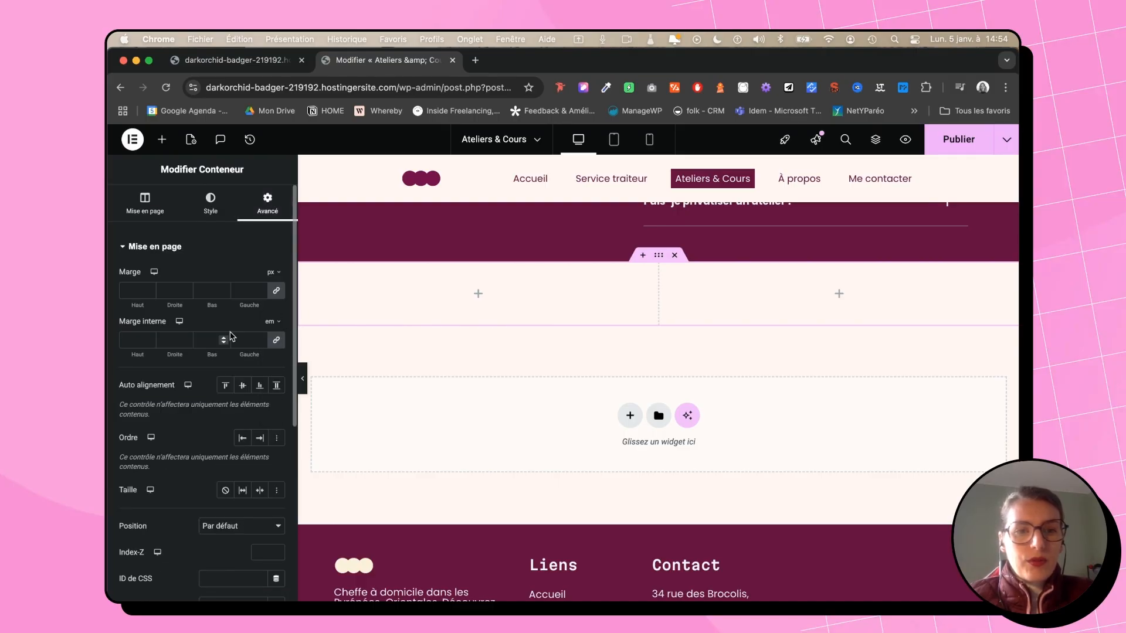
{"action": "left_click", "coordinate": [208, 344]}
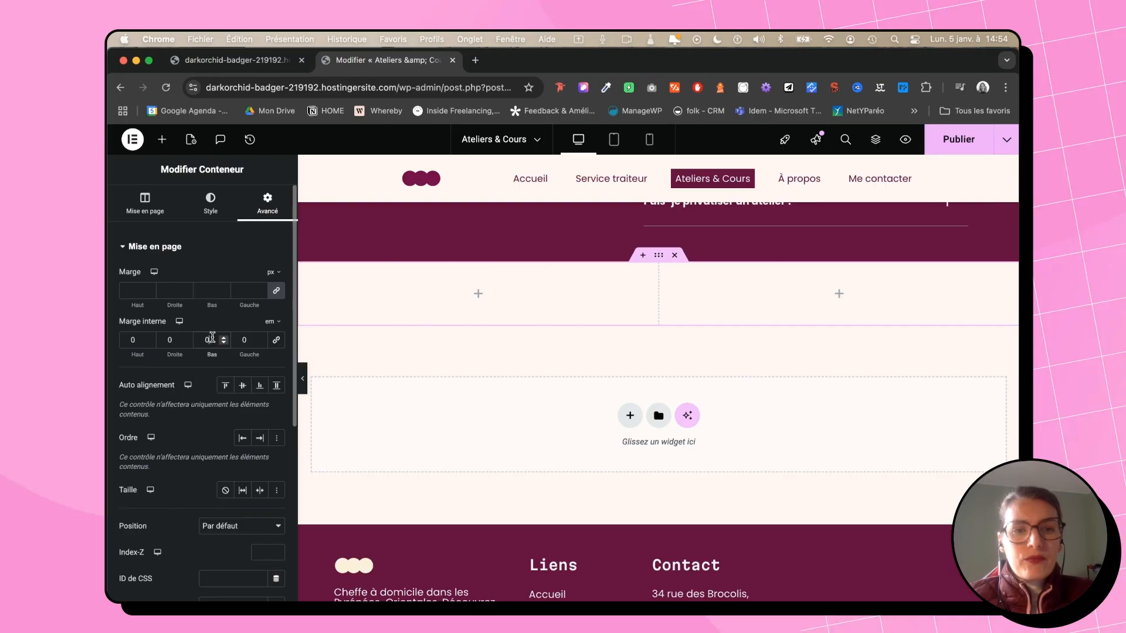
{"action": "type", "text": "3"}
{"action": "left_click", "coordinate": [123, 340]}
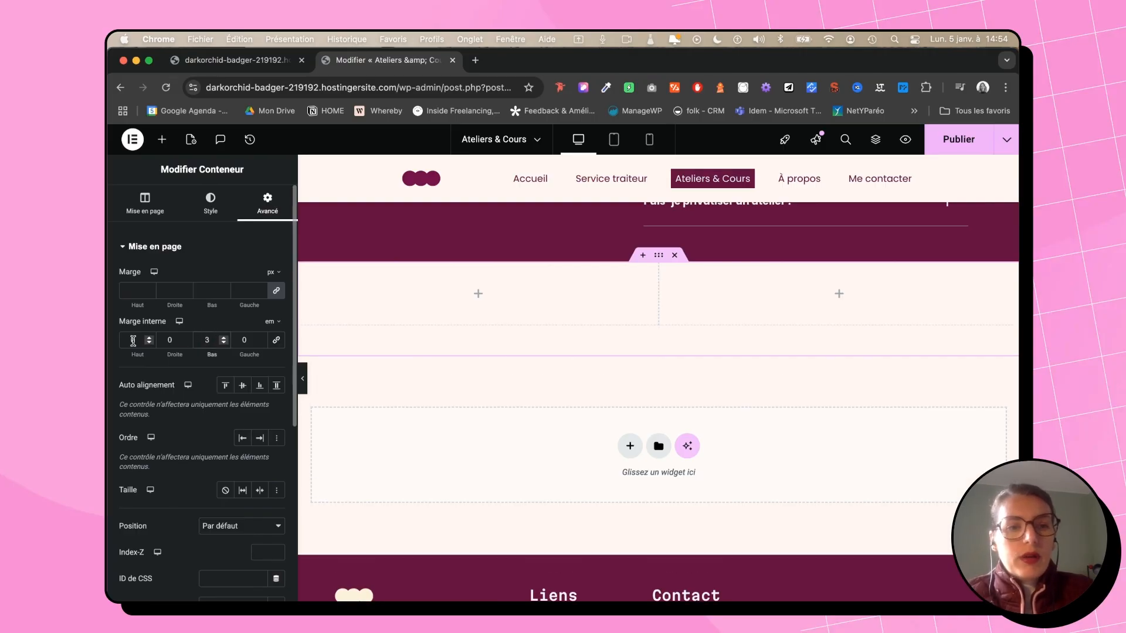
{"action": "type", "text": "3"}
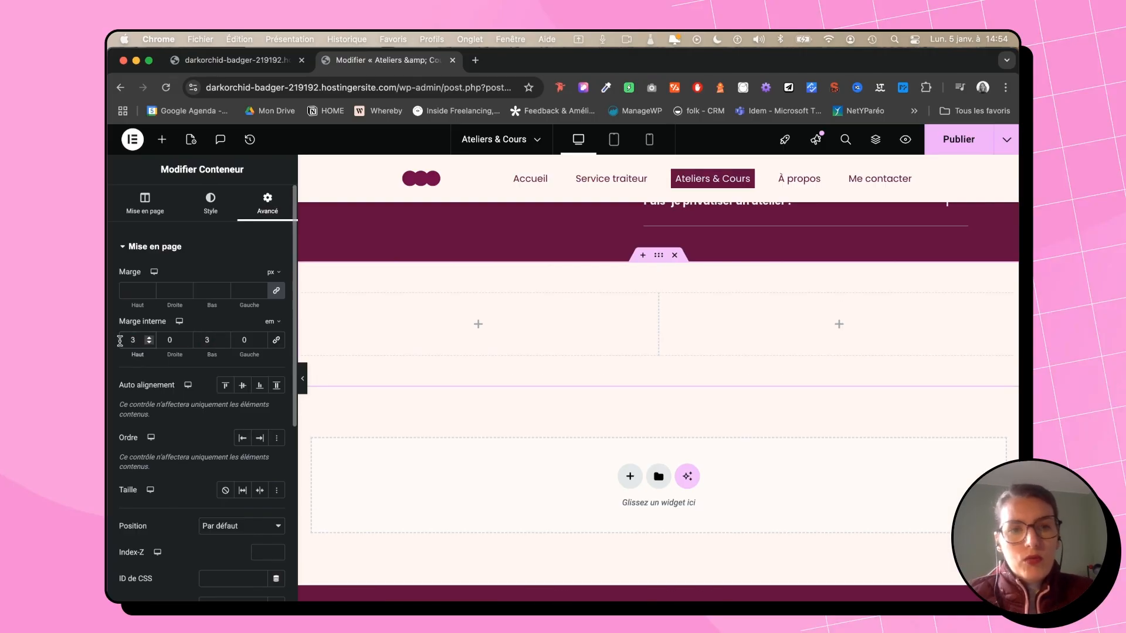
- Place an image widget in the new container's second column and fill it with Plat8.jpg from the media library
{"action": "left_click", "coordinate": [162, 148]}
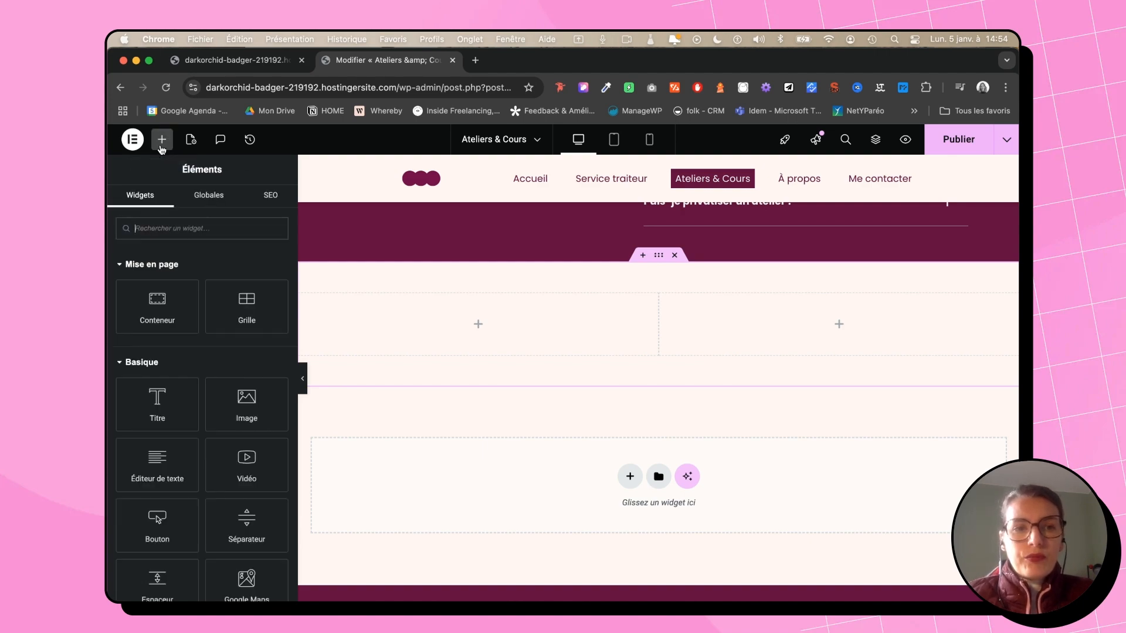
{"action": "left_click_drag", "start_coordinate": [250, 400], "coordinate": [825, 325]}
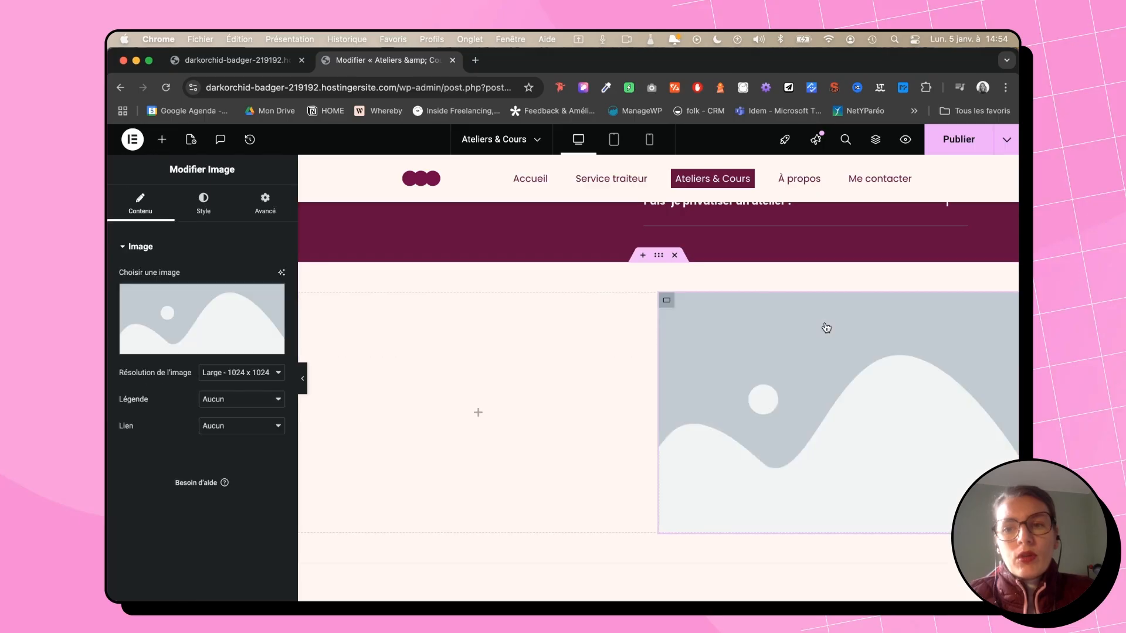
{"action": "left_click", "coordinate": [202, 324]}
{"action": "scroll", "coordinate": [527, 409], "scroll_direction": "down", "scroll_amount": 5}
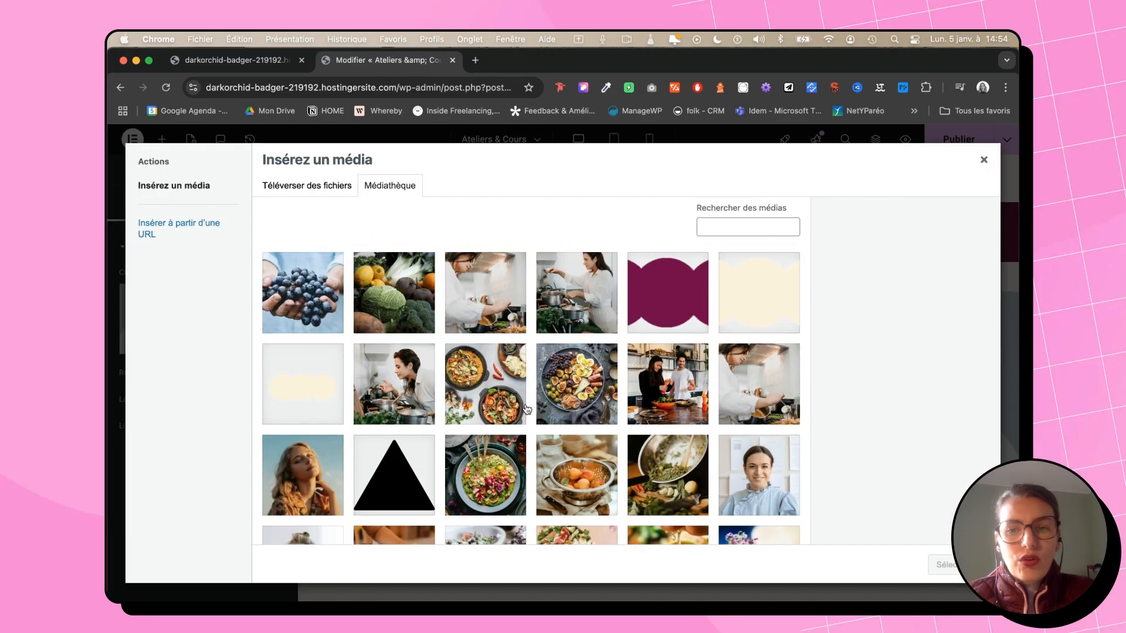
{"action": "left_click", "coordinate": [594, 462]}
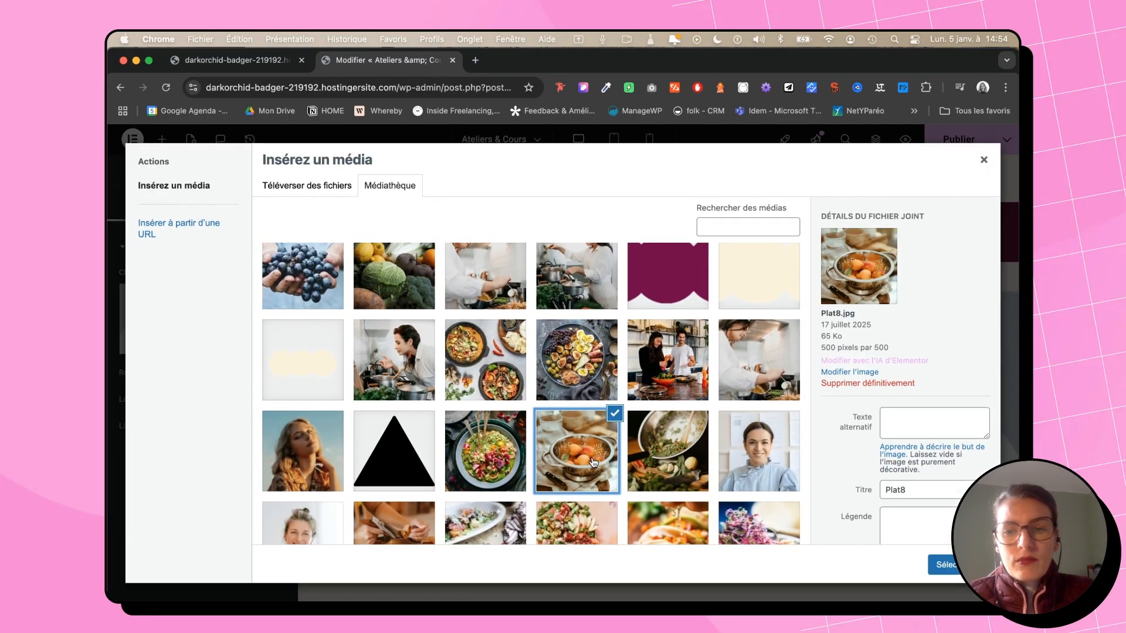
{"action": "left_click", "coordinate": [943, 565]}
- Unlink the apricot image's border radius values and set the Haut and Droite radii to 60 px
{"action": "scroll", "coordinate": [591, 436], "scroll_direction": "down", "scroll_amount": 2}
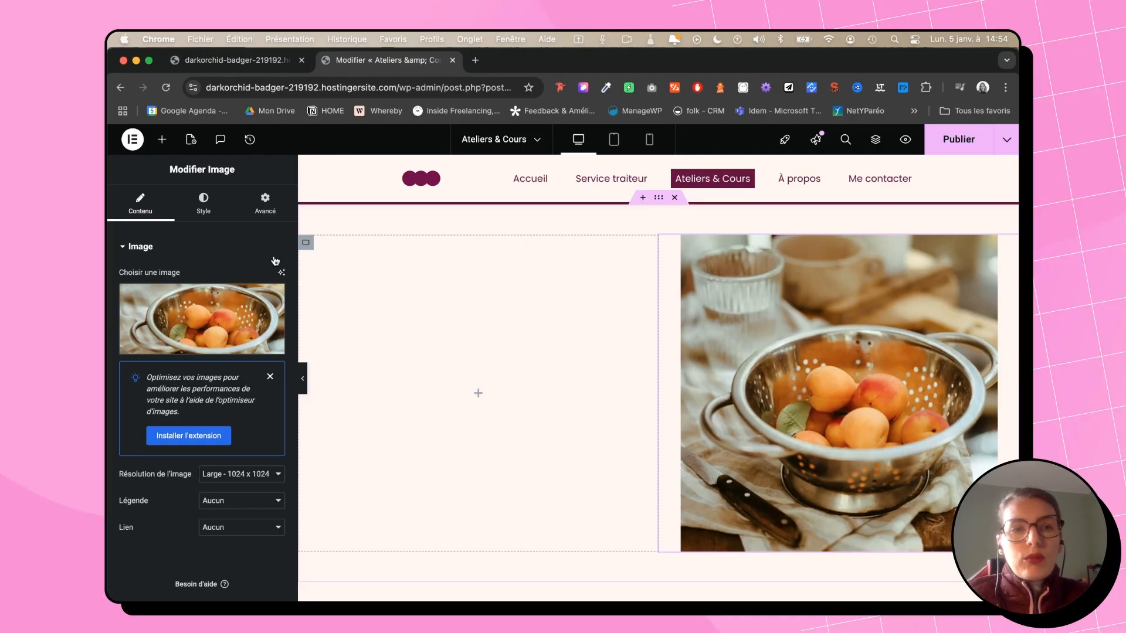
{"action": "left_click", "coordinate": [204, 212]}
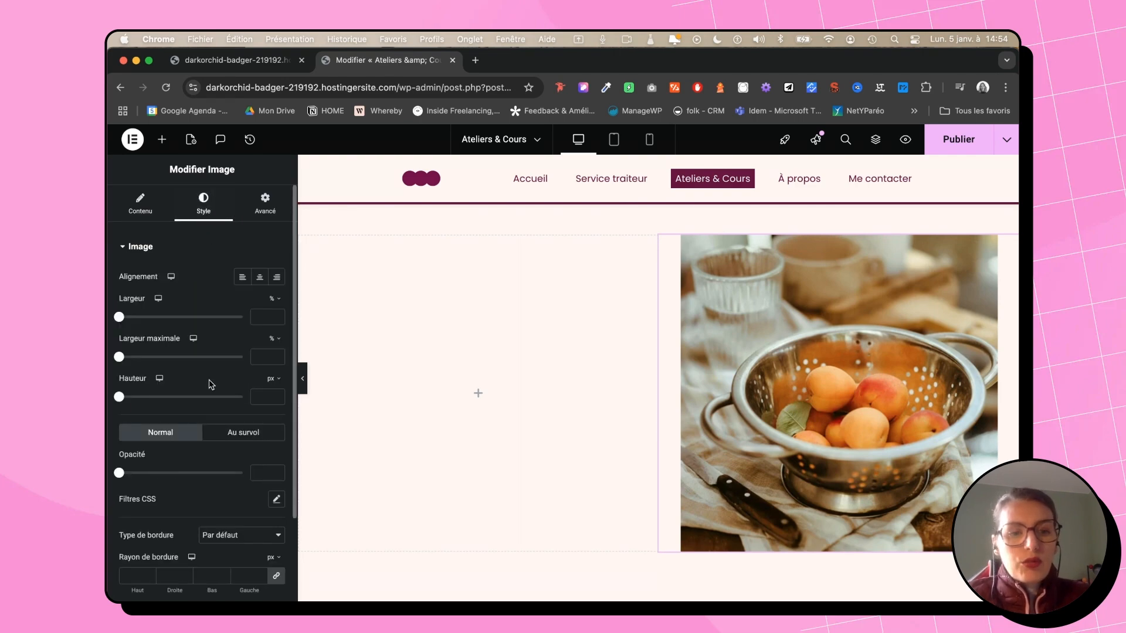
{"action": "scroll", "coordinate": [211, 385], "scroll_direction": "down", "scroll_amount": 2}
{"action": "scroll", "coordinate": [211, 384], "scroll_direction": "down", "scroll_amount": 2}
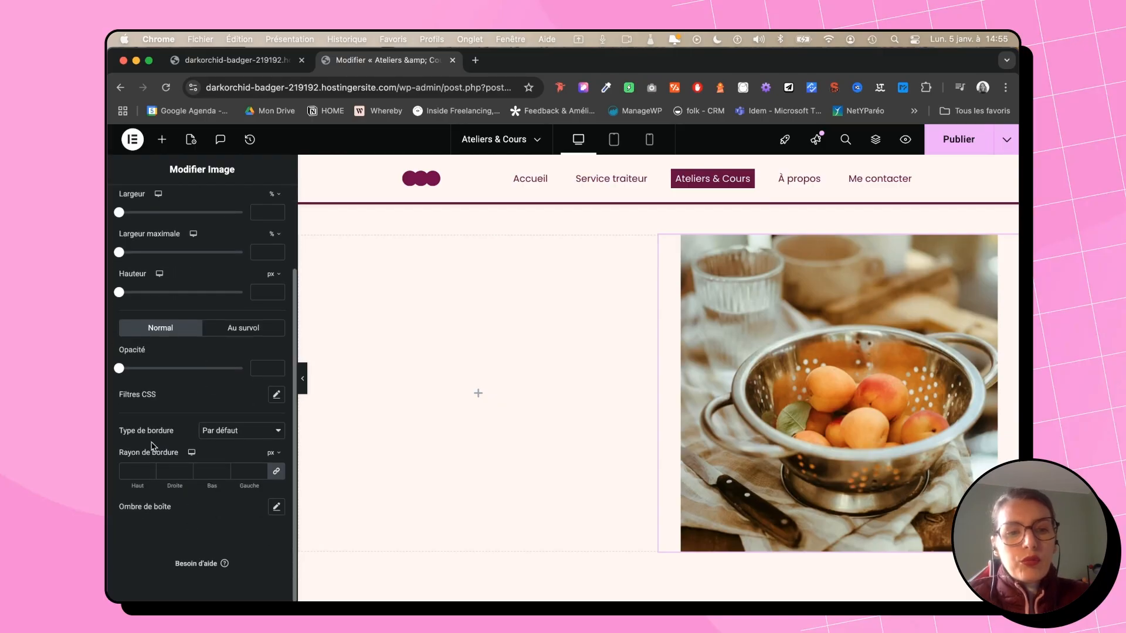
{"action": "left_click_drag", "start_coordinate": [117, 455], "coordinate": [181, 458]}
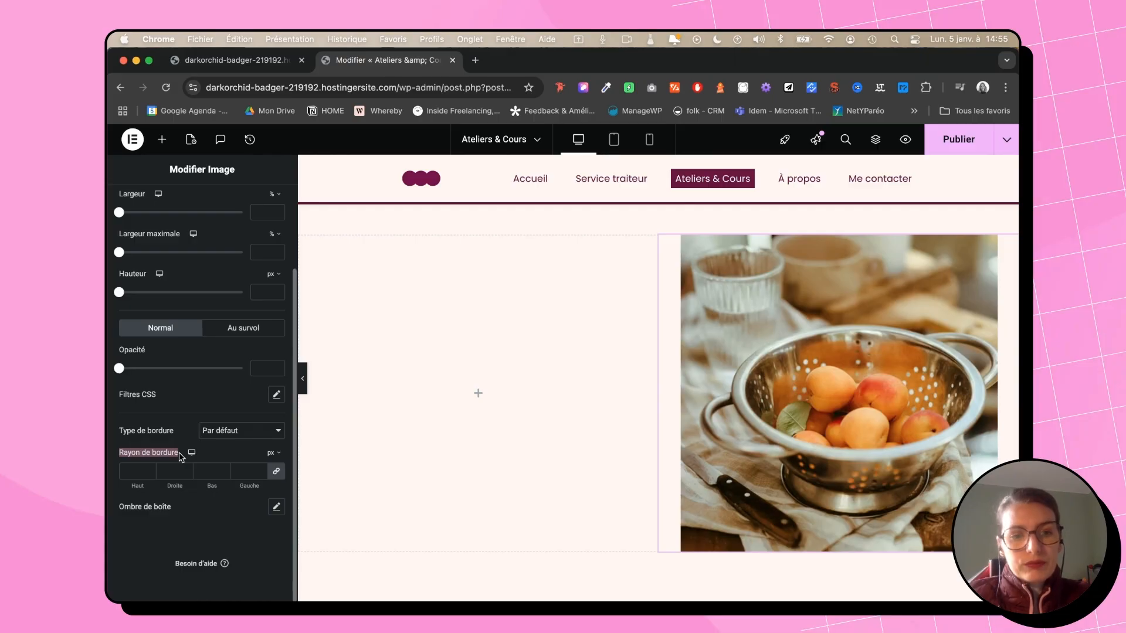
{"action": "left_click", "coordinate": [276, 474]}
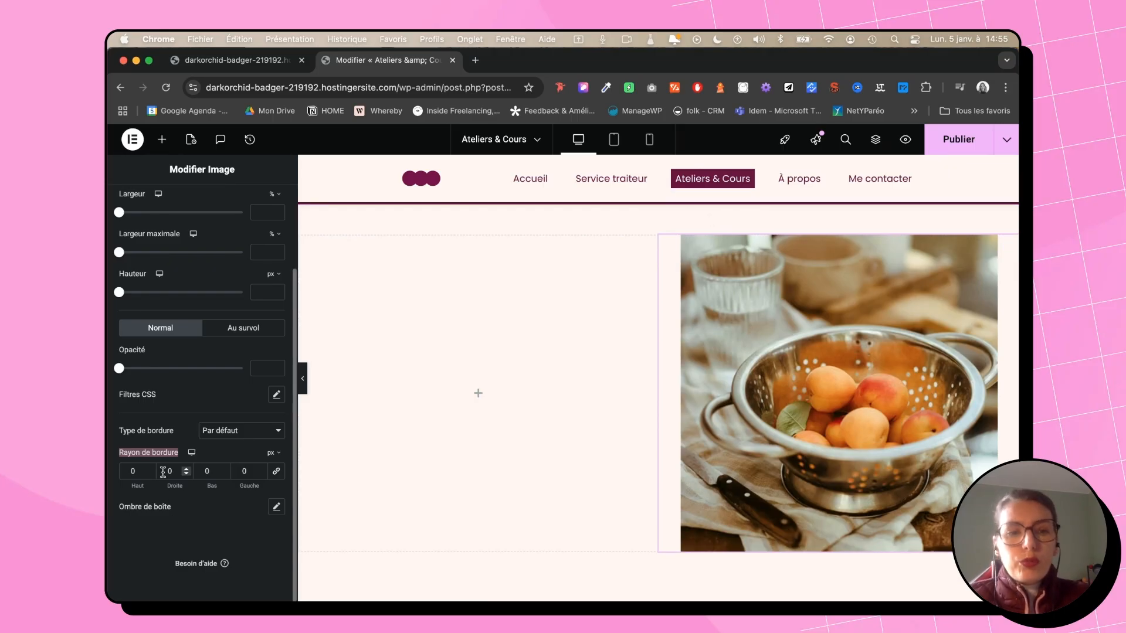
{"action": "left_click", "coordinate": [126, 472]}
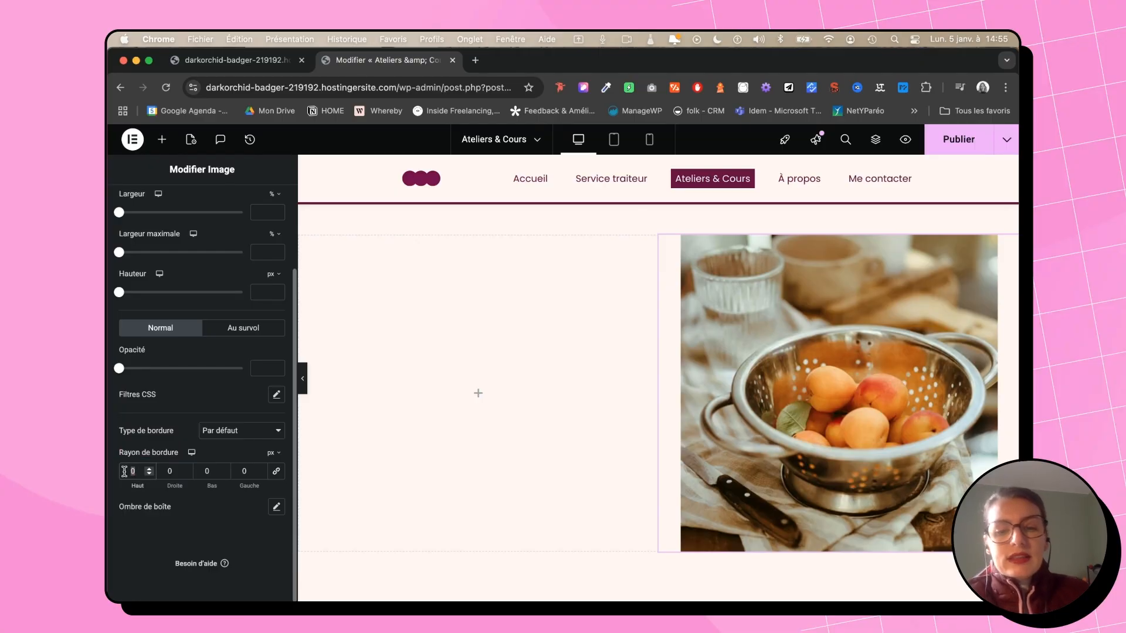
{"action": "type", "text": "60"}
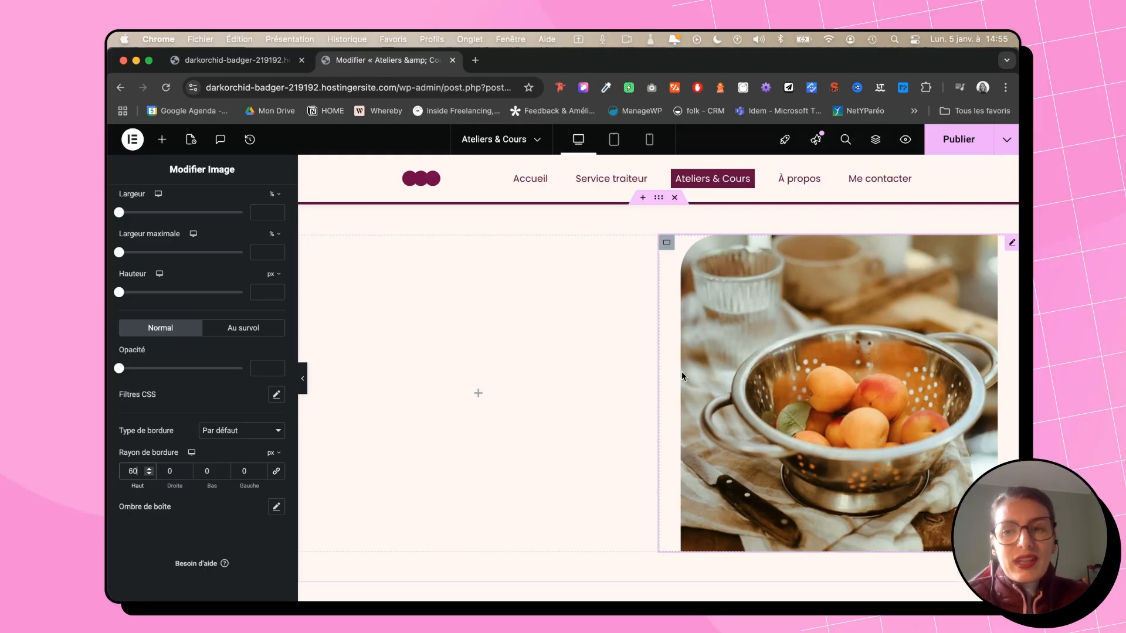
{"action": "double_click", "coordinate": [175, 471]}
{"action": "type", "text": "60"}
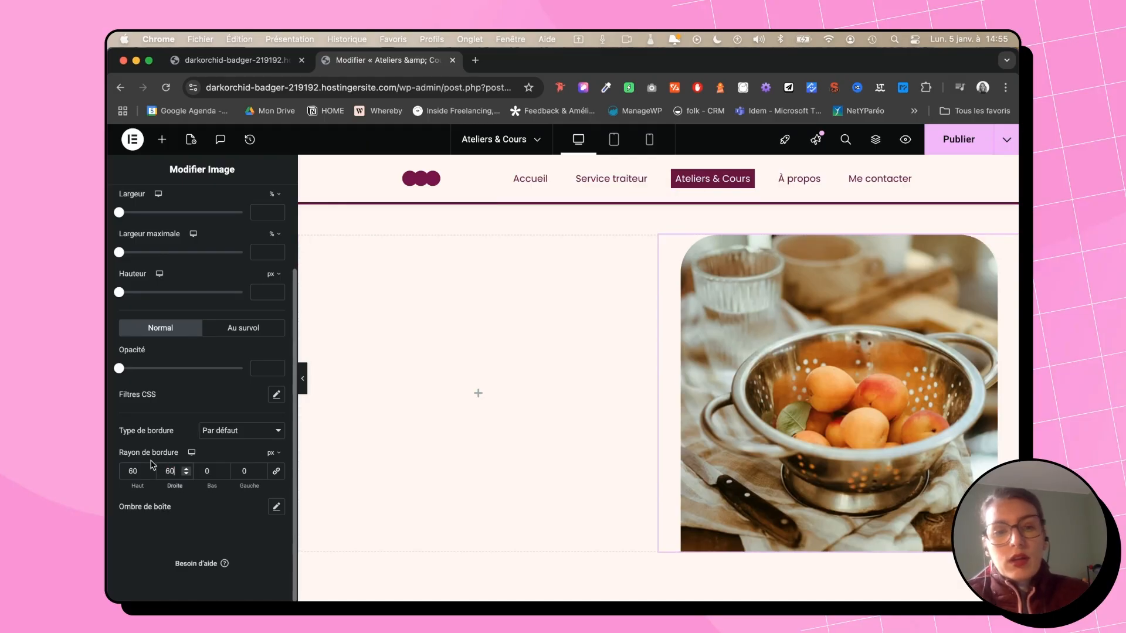
- Link the image's border radii so all corners take 60 px, try 0 for all of them and undo that change
{"action": "left_click", "coordinate": [276, 471]}
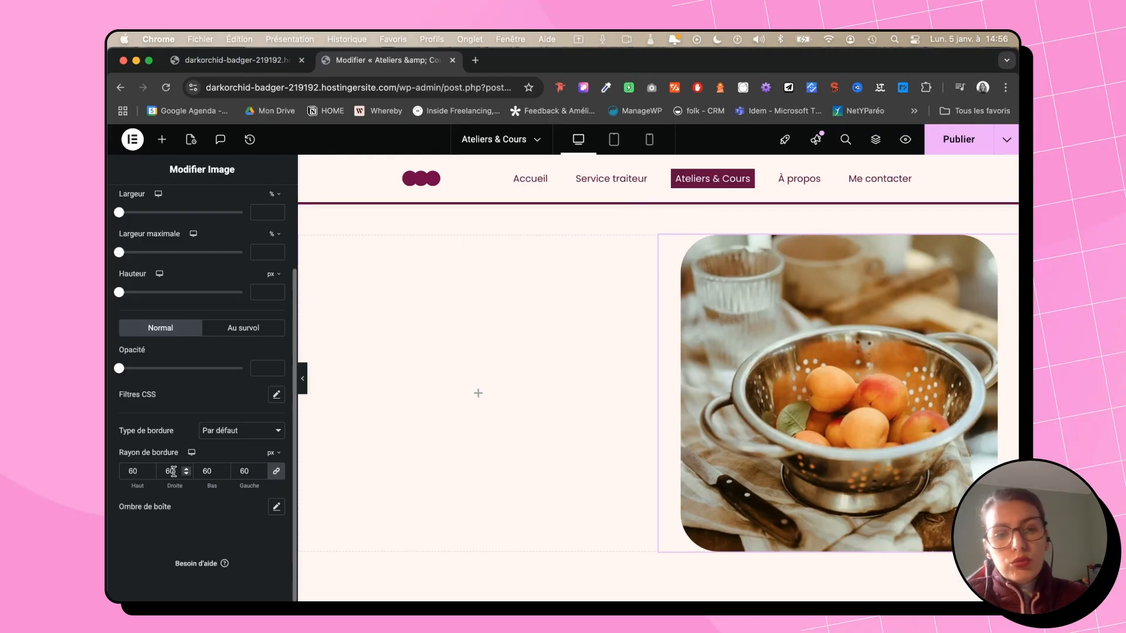
{"action": "left_click_drag", "start_coordinate": [173, 472], "coordinate": [162, 471]}
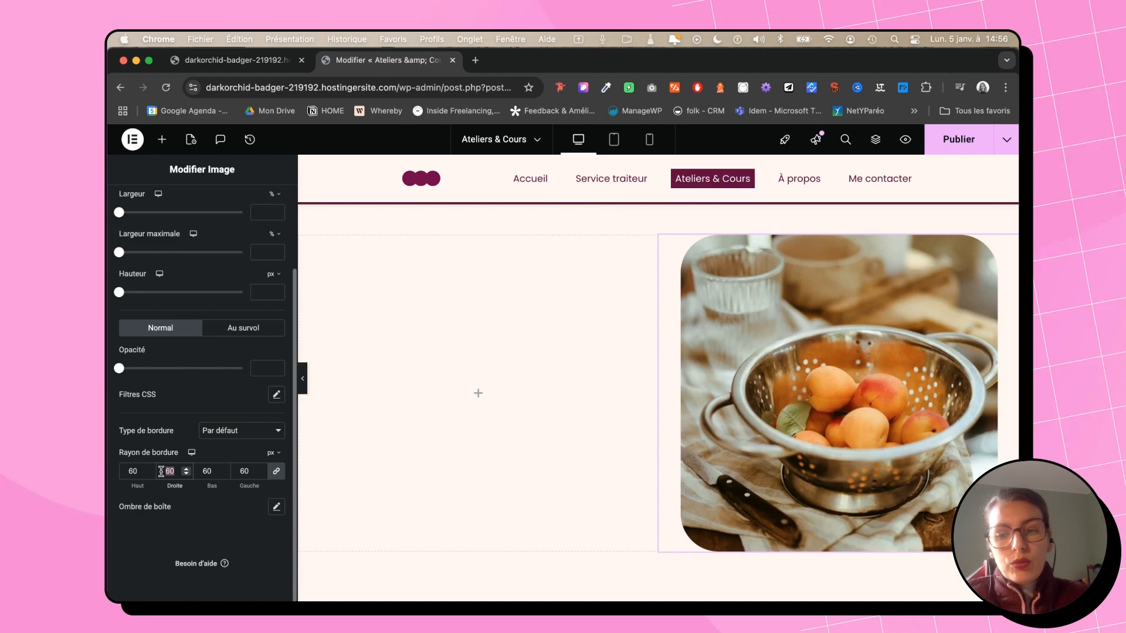
{"action": "type", "text": "0"}
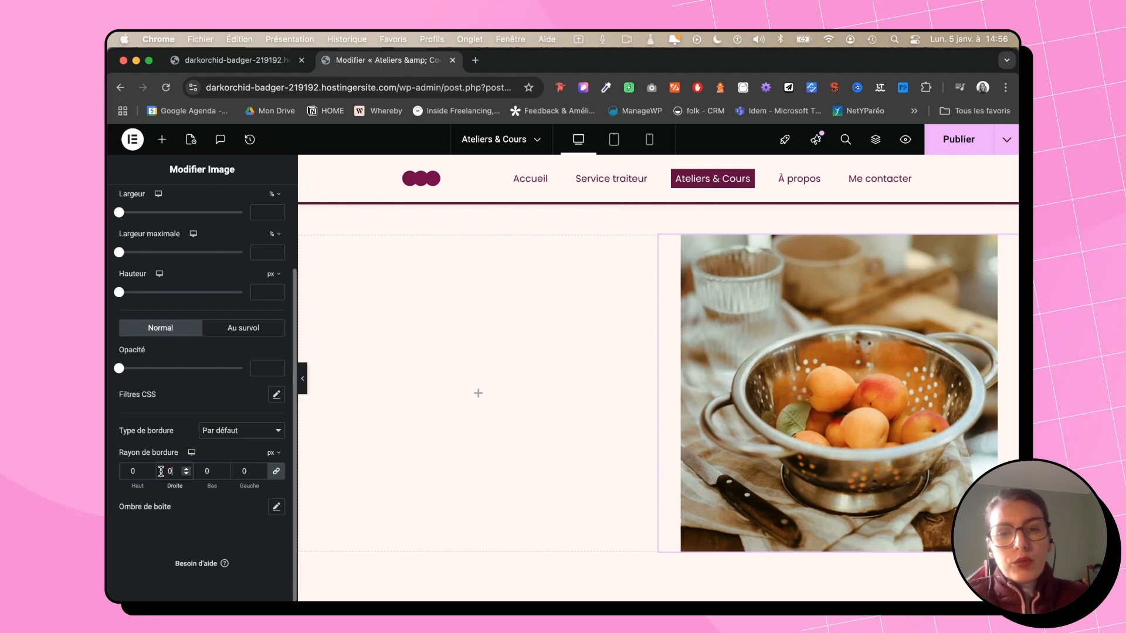
{"action": "key", "text": "super+z"}
- Unlink the image's border radii and set Droite, Bas and Gauche to 0, keeping only the upper-left corner rounded
{"action": "left_click", "coordinate": [277, 471]}
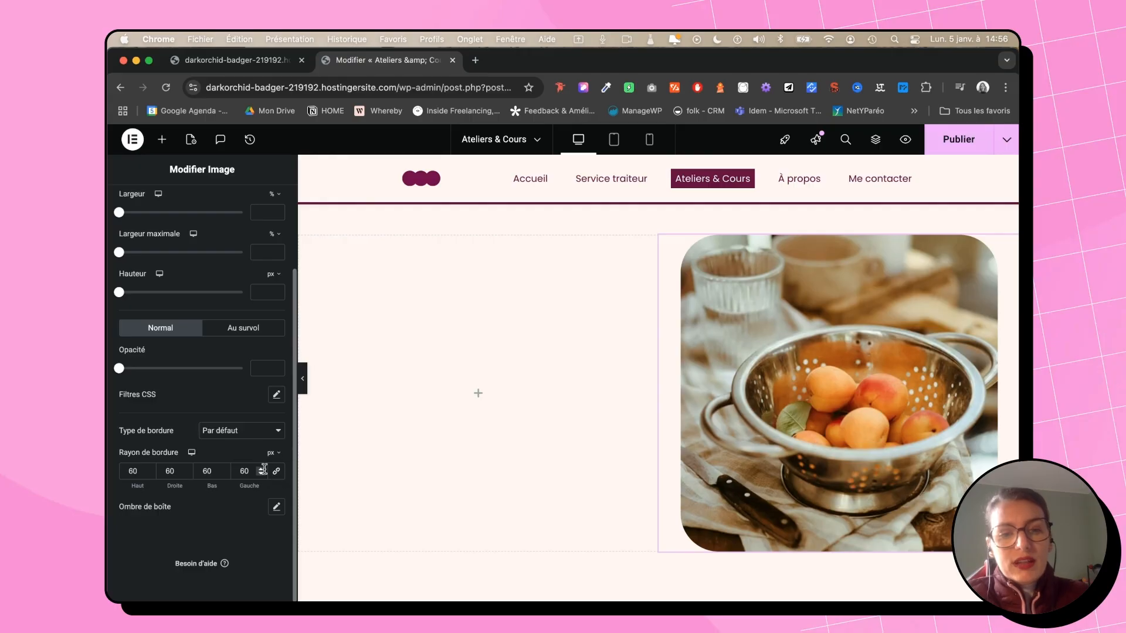
{"action": "double_click", "coordinate": [176, 473]}
{"action": "type", "text": "0"}
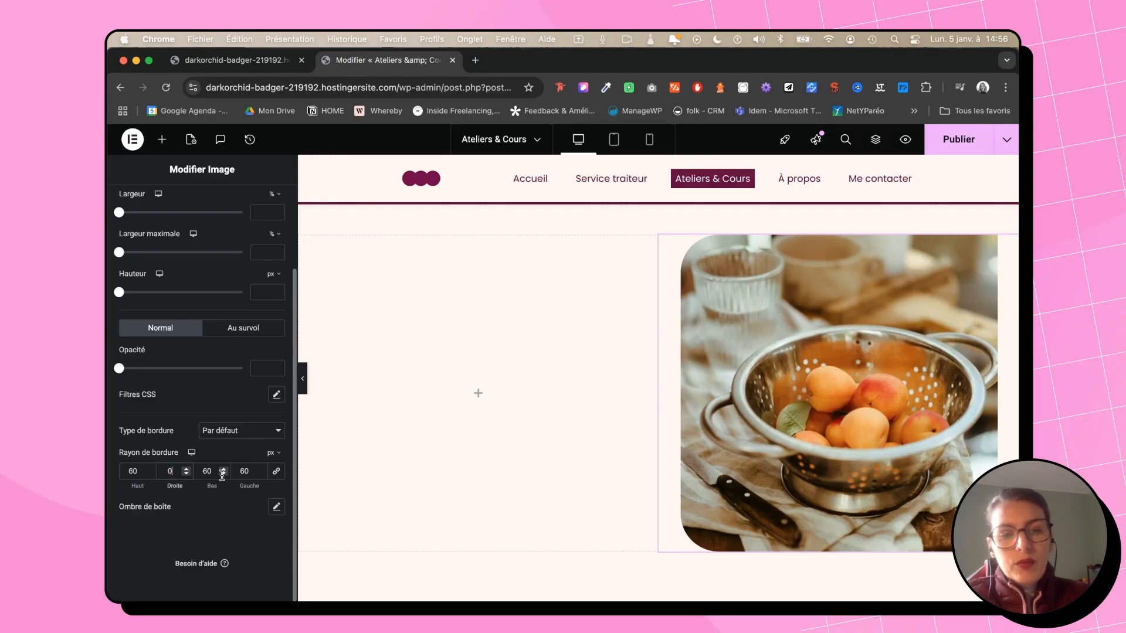
{"action": "double_click", "coordinate": [199, 472]}
{"action": "type", "text": "0"}
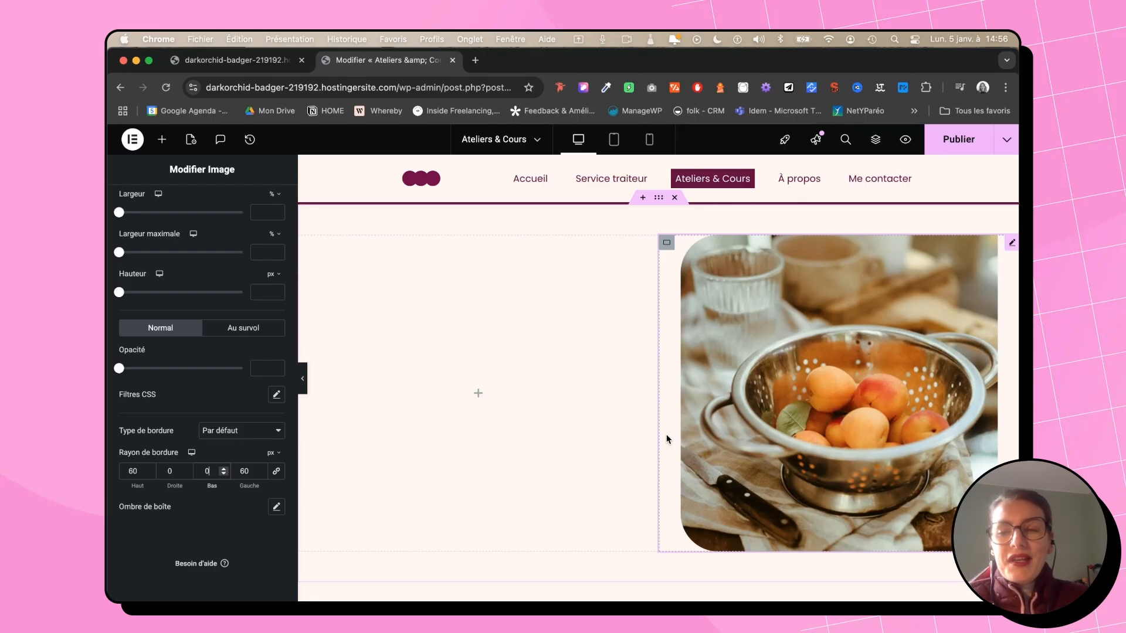
{"action": "left_click", "coordinate": [231, 468]}
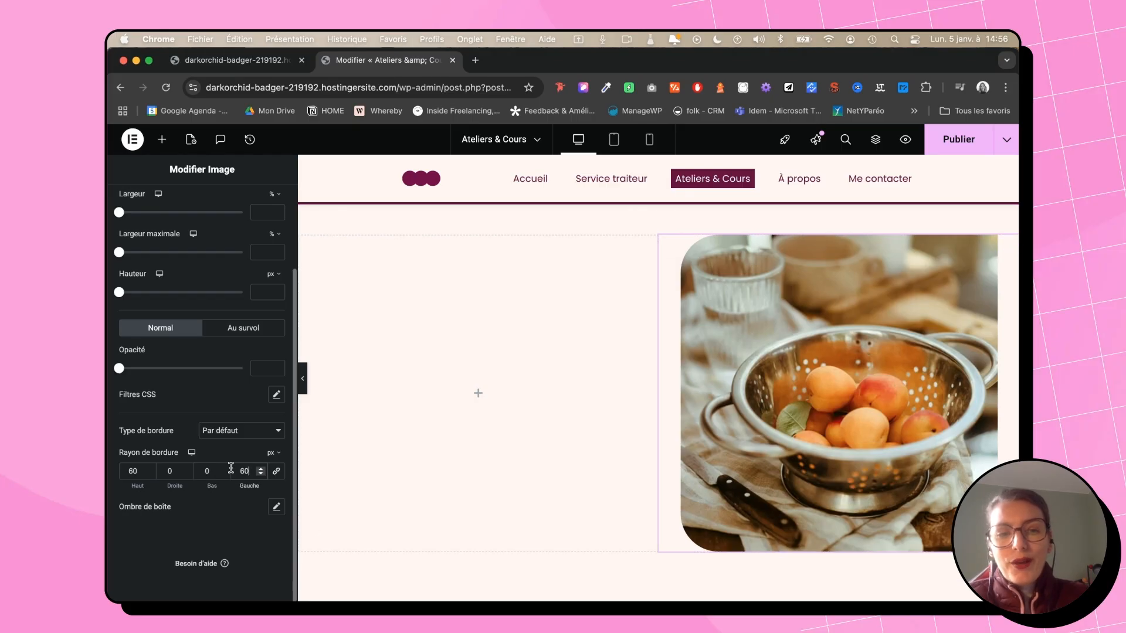
{"action": "double_click", "coordinate": [231, 468]}
{"action": "type", "text": "0"}
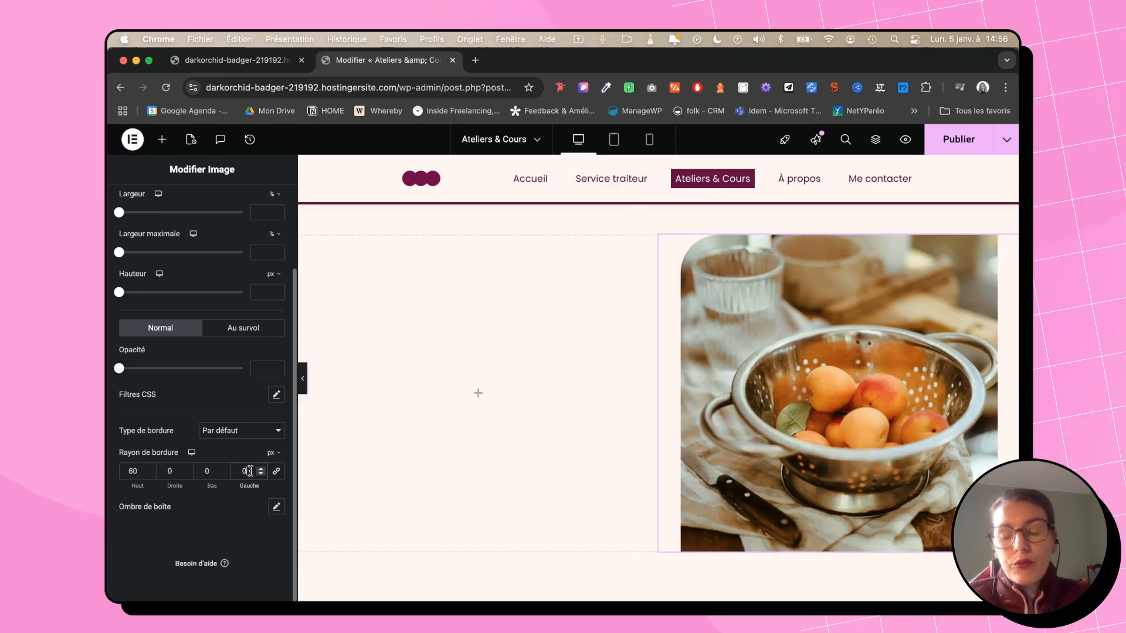
- Set the apricot image's Haut and Droite border radii to 200 px
{"action": "double_click", "coordinate": [119, 471]}
{"action": "type", "text": "200"}
{"action": "double_click", "coordinate": [175, 472]}
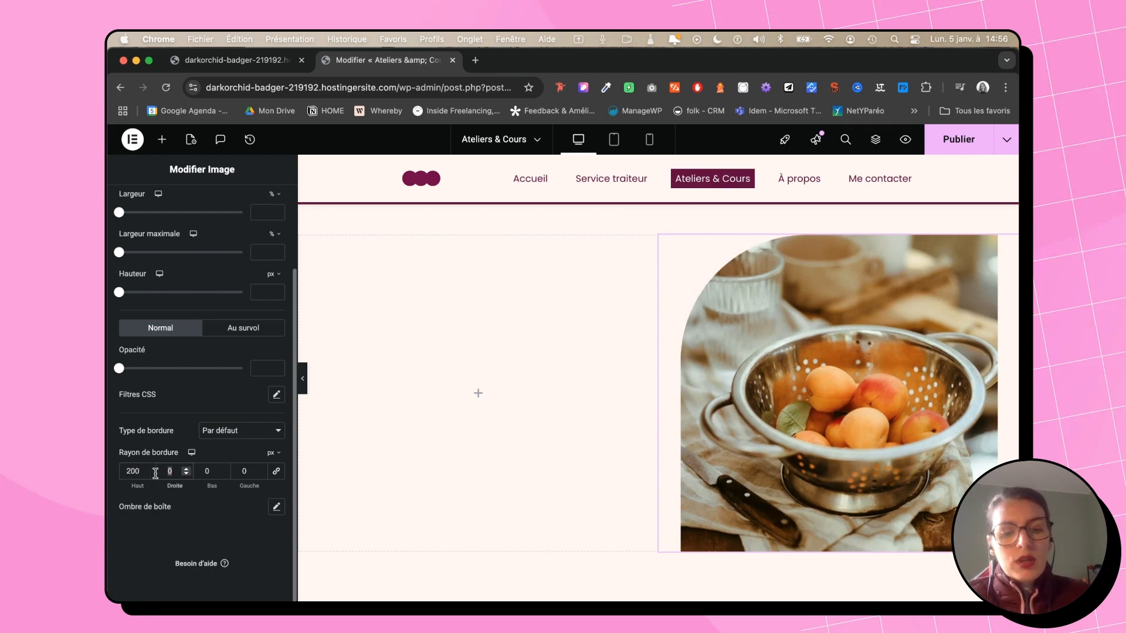
{"action": "type", "text": "200"}
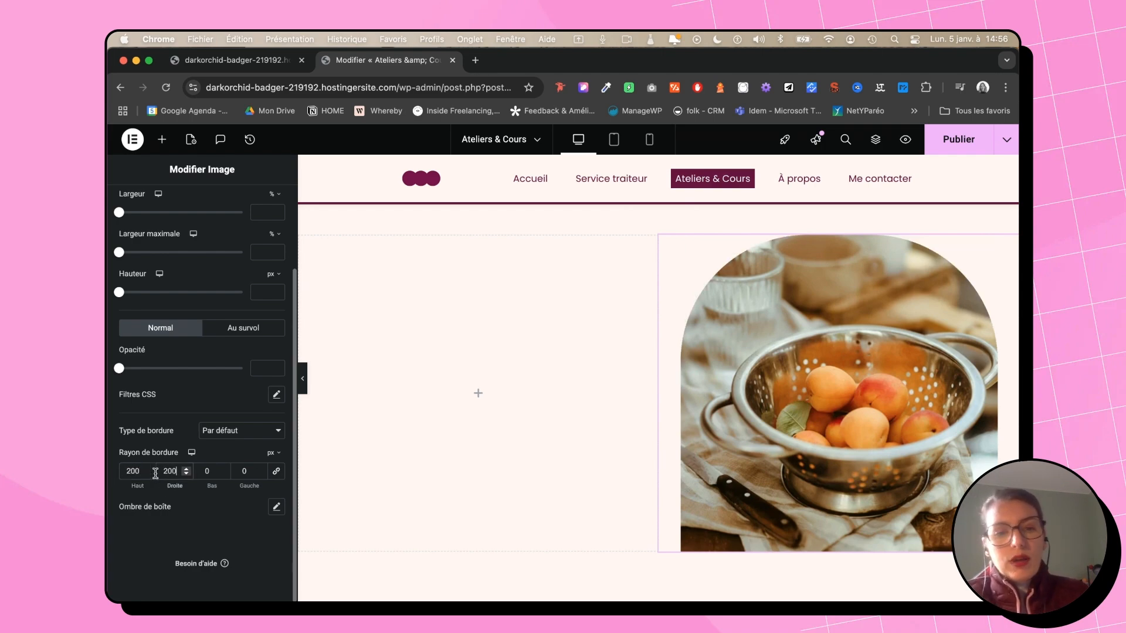
- Increase the apricot image's Droite and Haut border radii to 250 px to form an arch shape
{"action": "left_click_drag", "start_coordinate": [177, 472], "coordinate": [154, 475]}
{"action": "type", "text": "250"}
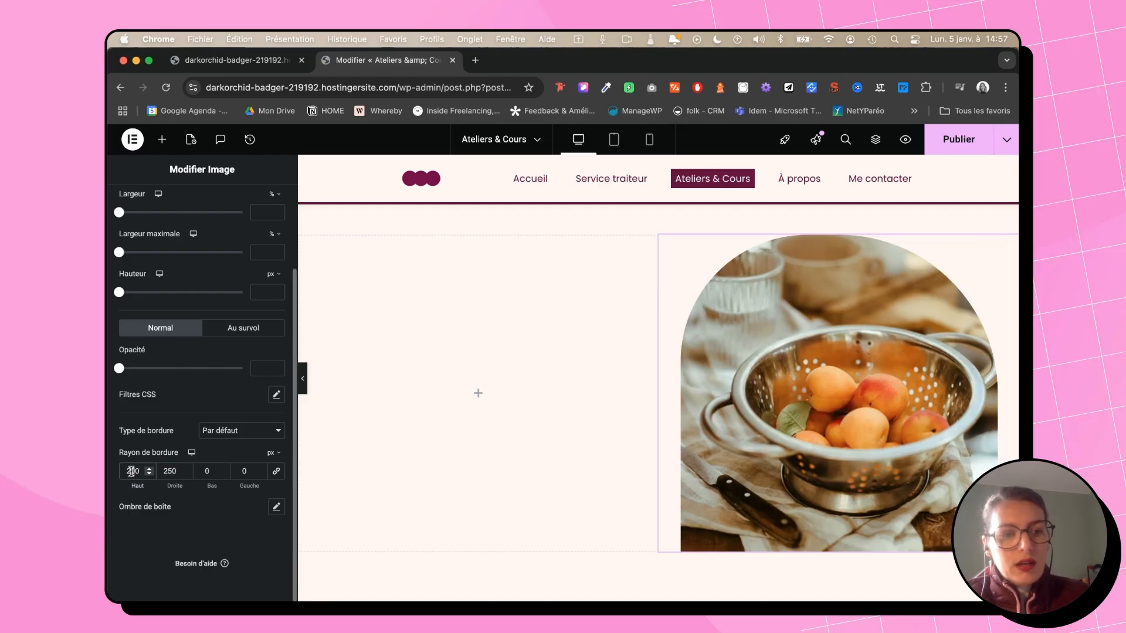
{"action": "type", "text": "250"}
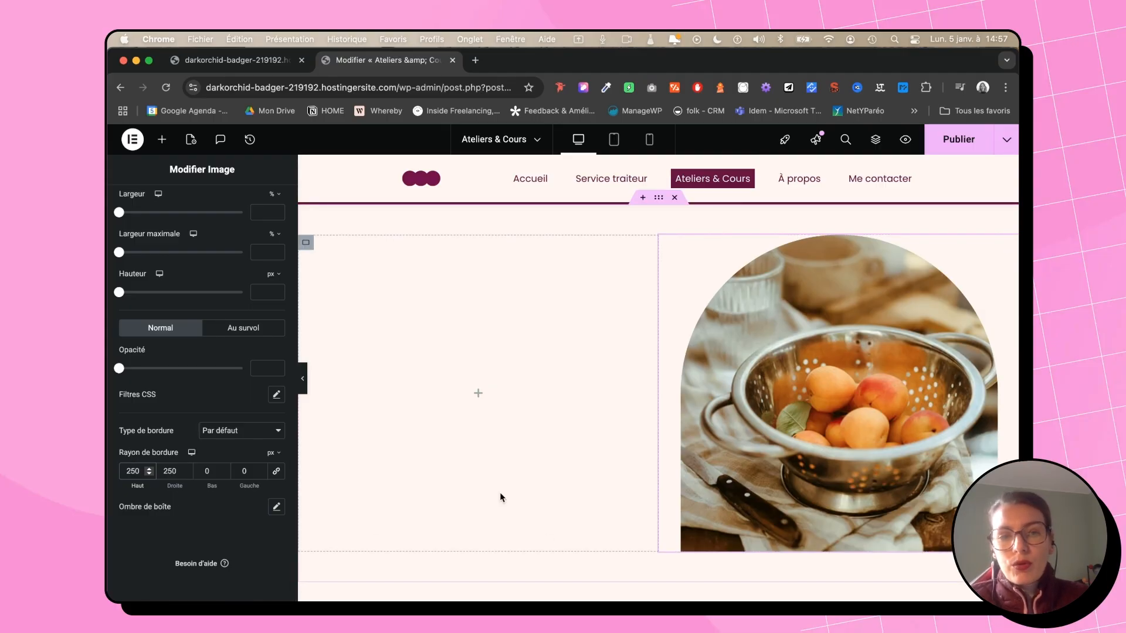
- Set the Droite border radius of the hero image of the woman cooking to 80 px
{"action": "scroll", "coordinate": [502, 495], "scroll_direction": "up", "scroll_amount": 3}
{"action": "scroll", "coordinate": [500, 497], "scroll_direction": "up", "scroll_amount": 15}
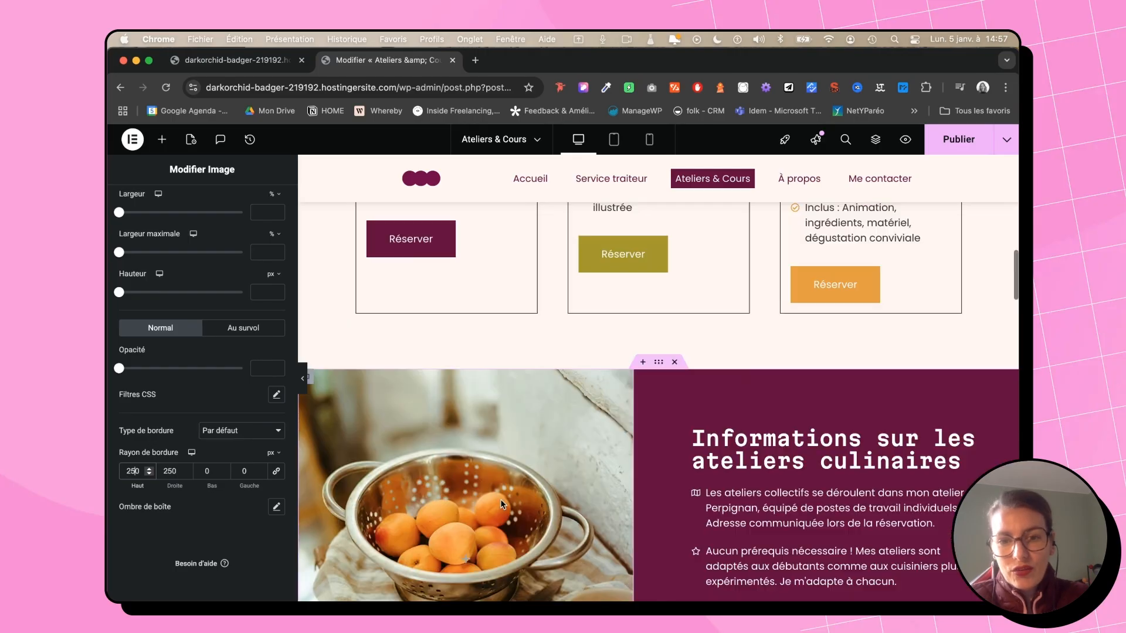
{"action": "scroll", "coordinate": [501, 503], "scroll_direction": "up", "scroll_amount": 10}
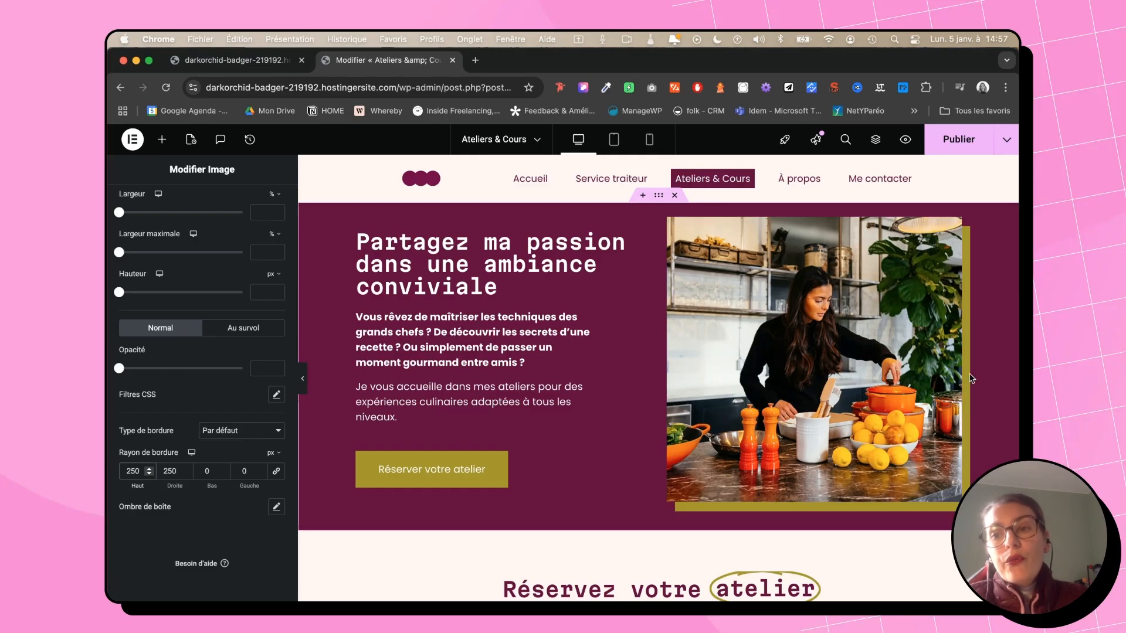
{"action": "left_click", "coordinate": [802, 298]}
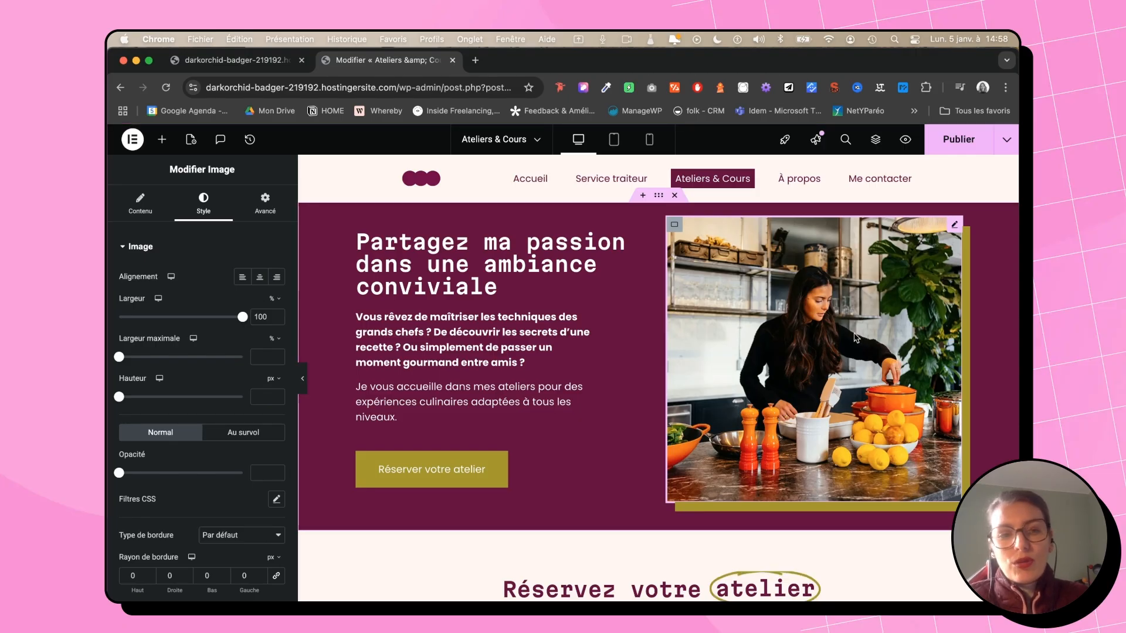
{"action": "scroll", "coordinate": [174, 411], "scroll_direction": "down", "scroll_amount": 3}
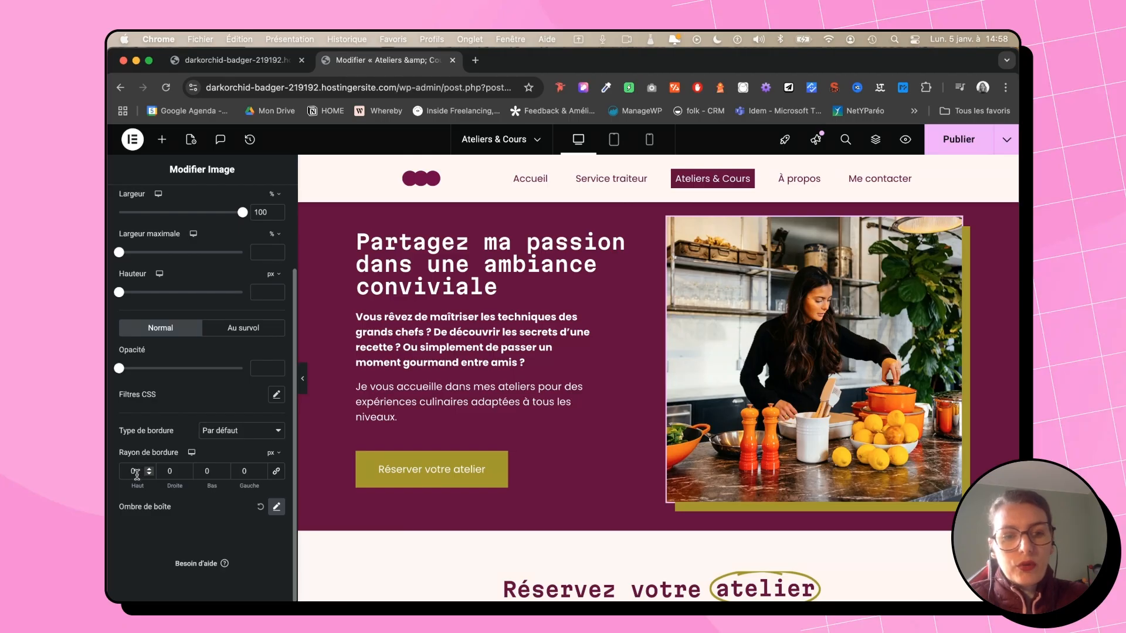
{"action": "left_click", "coordinate": [170, 473]}
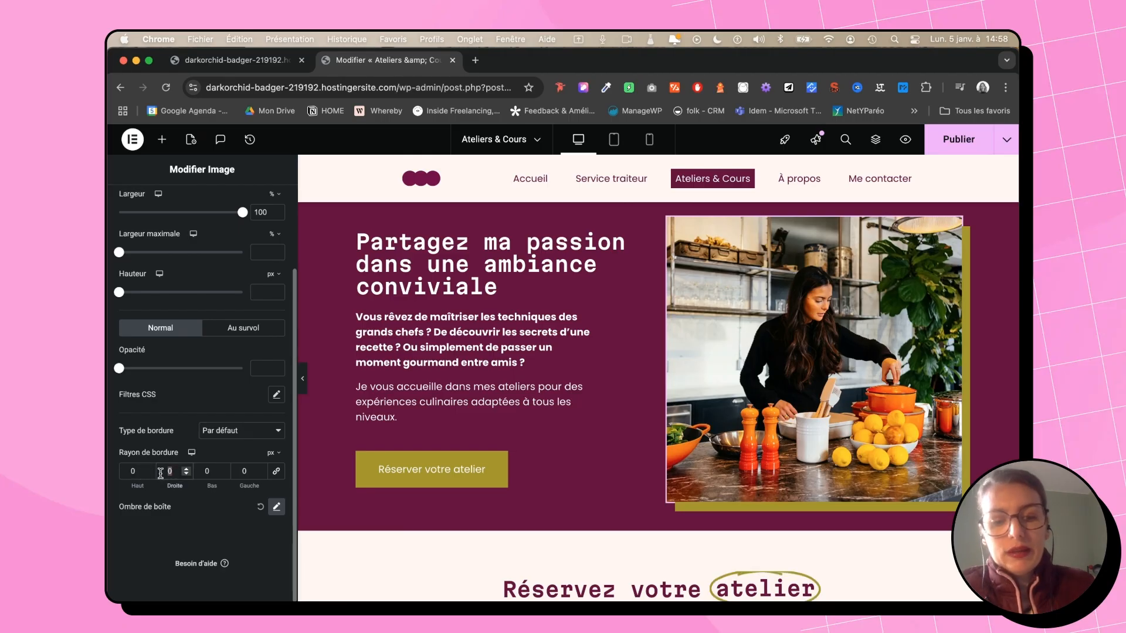
{"action": "type", "text": "80"}
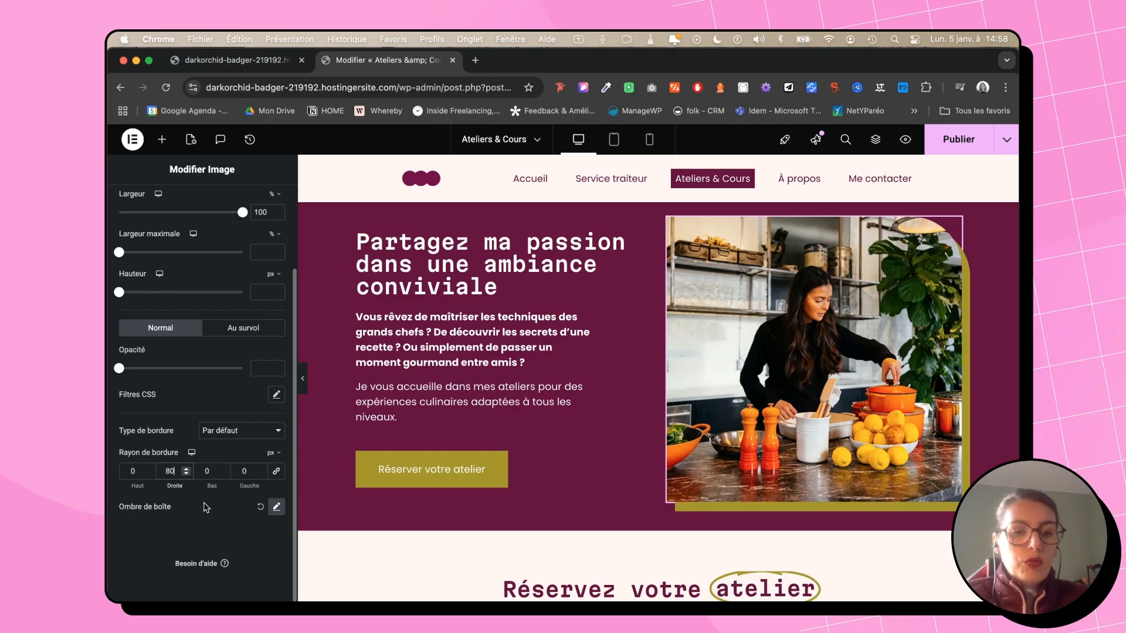
- Inspect the hero image's box shadow settings and set its Haut border radius to 80 px
{"action": "left_click", "coordinate": [277, 509]}
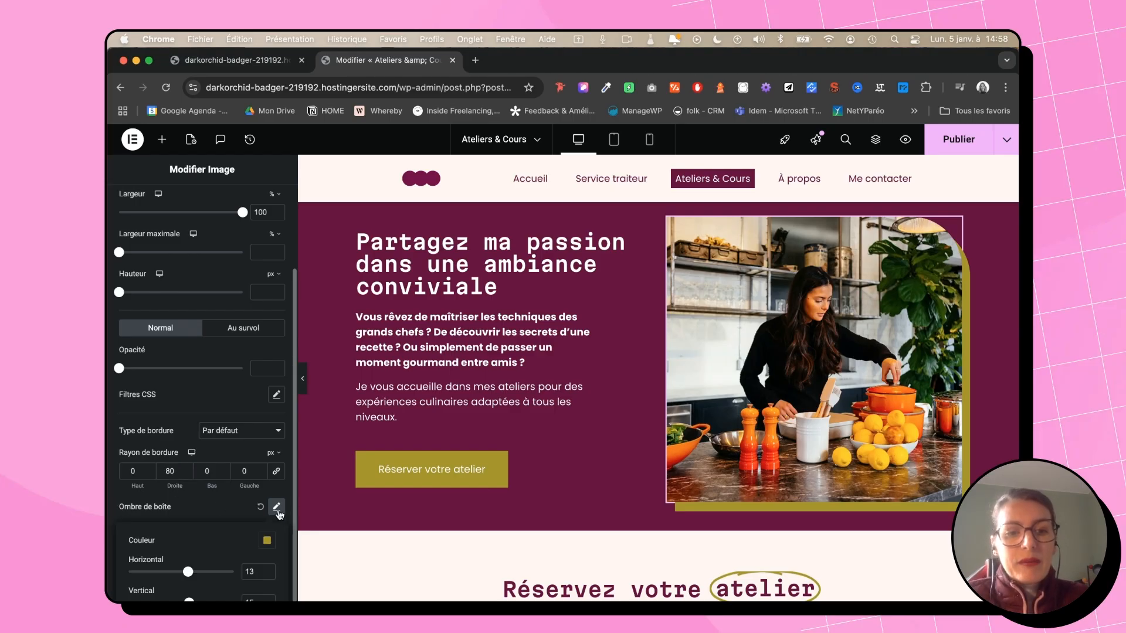
{"action": "scroll", "coordinate": [176, 457], "scroll_direction": "down", "scroll_amount": 3}
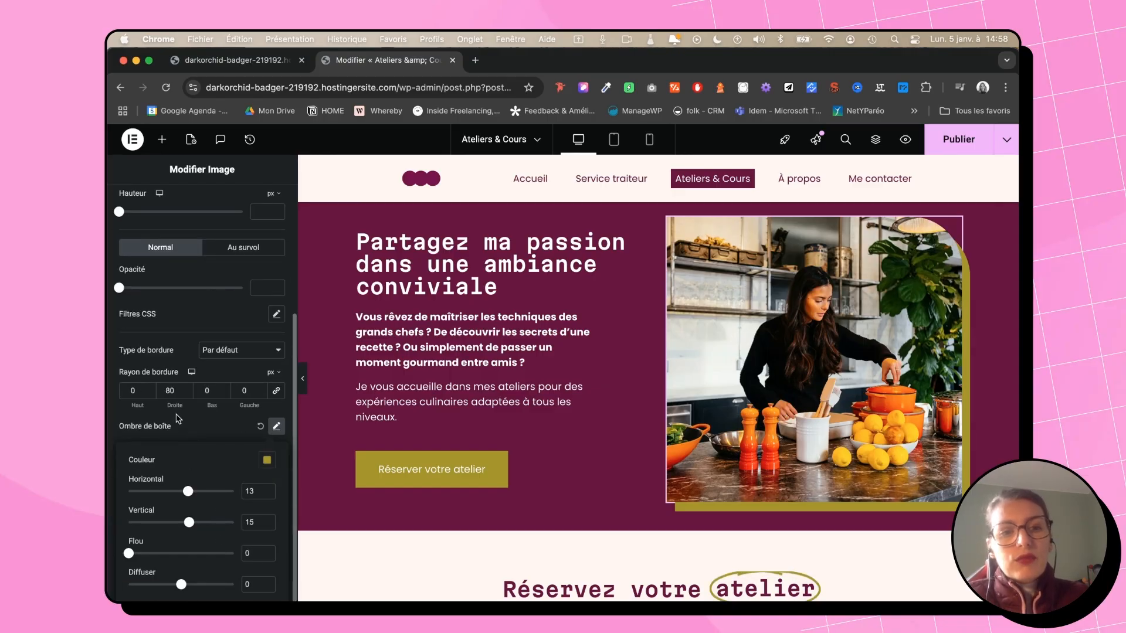
{"action": "left_click", "coordinate": [124, 390]}
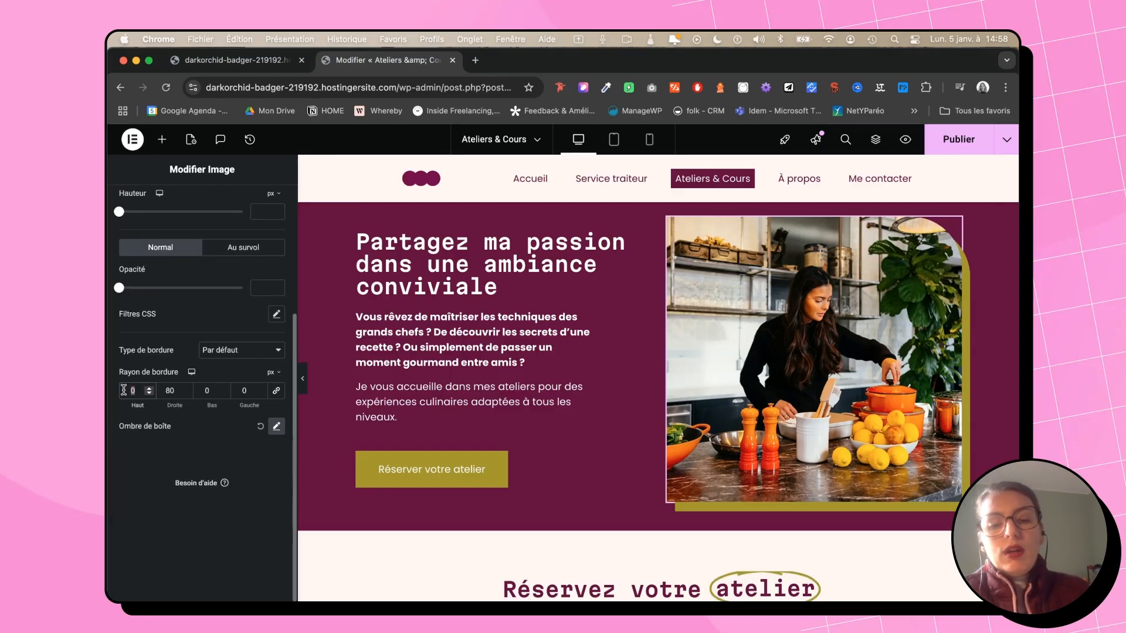
{"action": "type", "text": "80"}
{"action": "scroll", "coordinate": [125, 393], "scroll_direction": "up", "scroll_amount": 3}
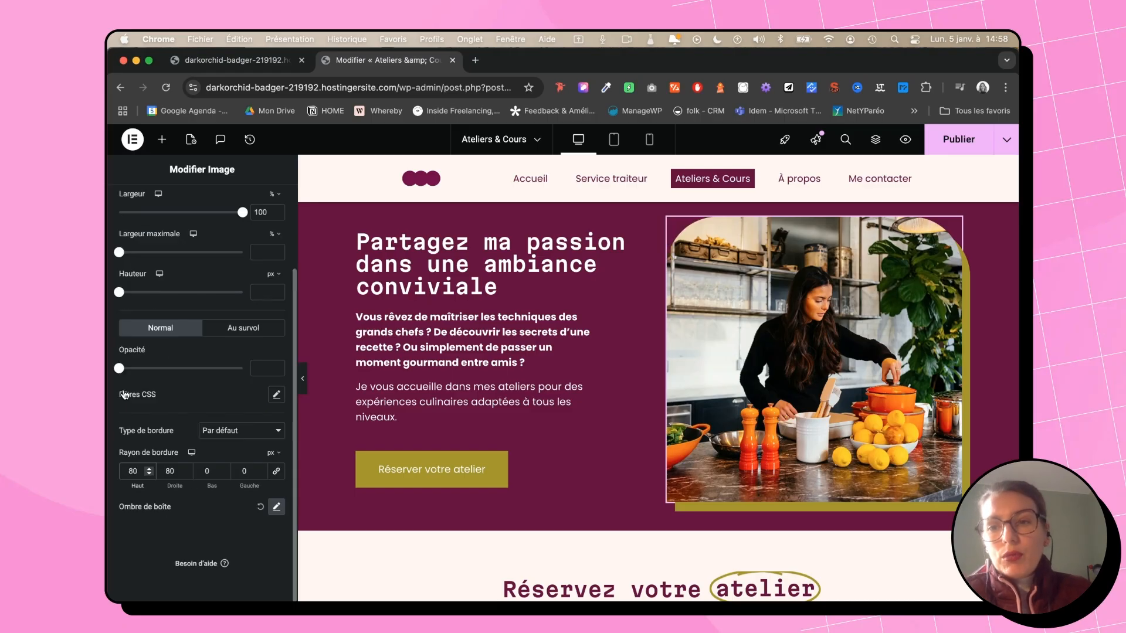